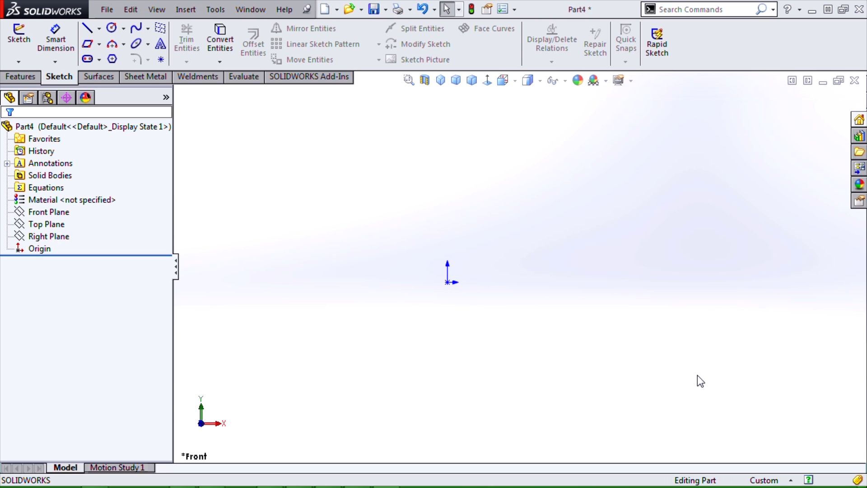
# Step: Browse the spline types and 3D curve tool lists, closing both without choosing a tool
pyautogui.click(147, 28)
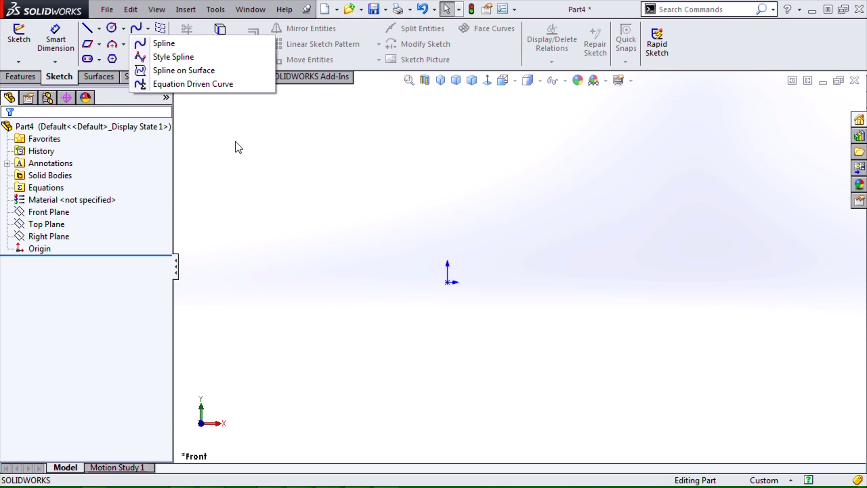
pyautogui.click(225, 178)
pyautogui.click(20, 76)
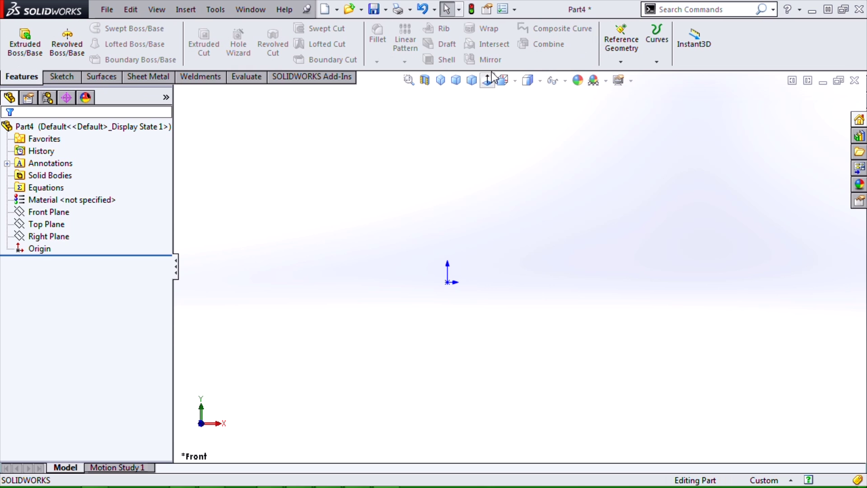
pyautogui.click(656, 61)
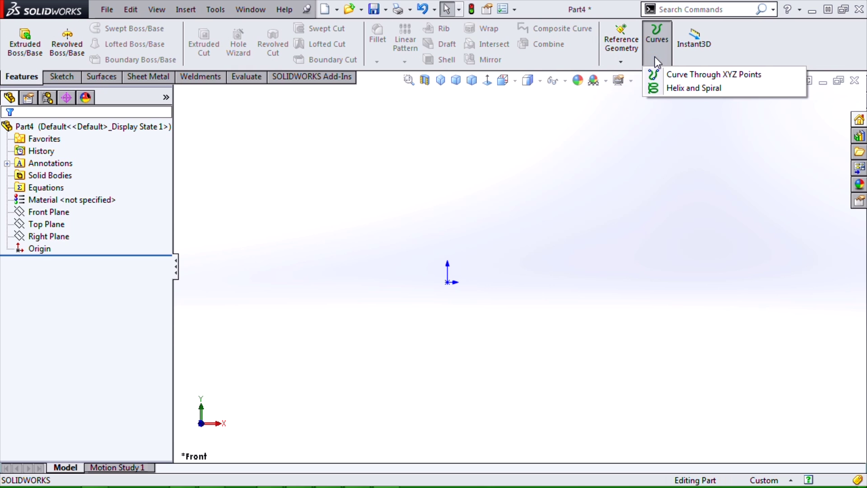
pyautogui.click(618, 129)
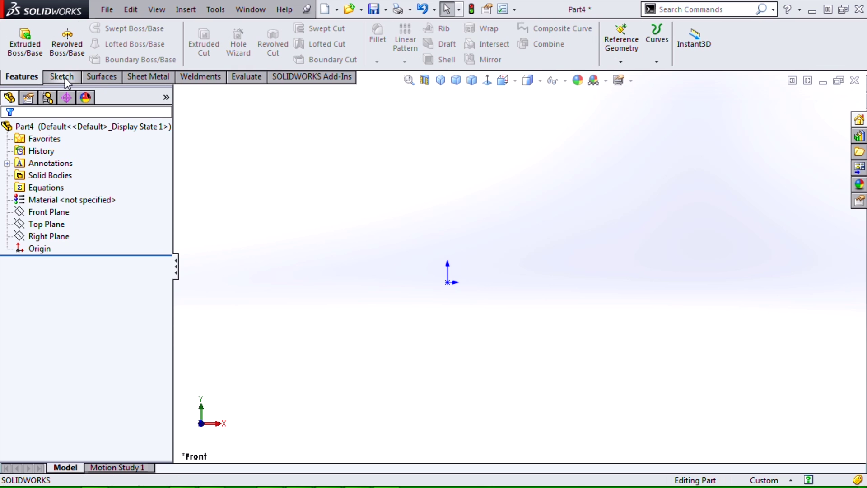
# Step: Start a sketch on the Front Plane and launch the Explicit Equation Driven Curve tool
pyautogui.click(22, 208)
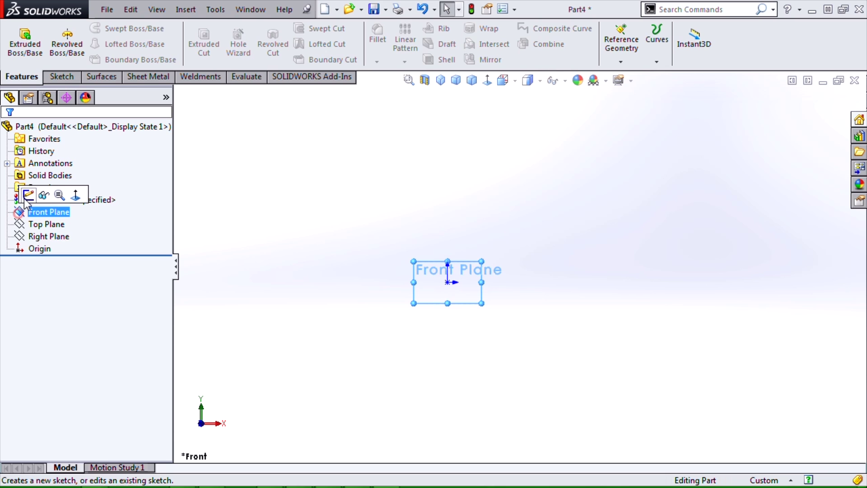
pyautogui.click(28, 195)
pyautogui.click(147, 28)
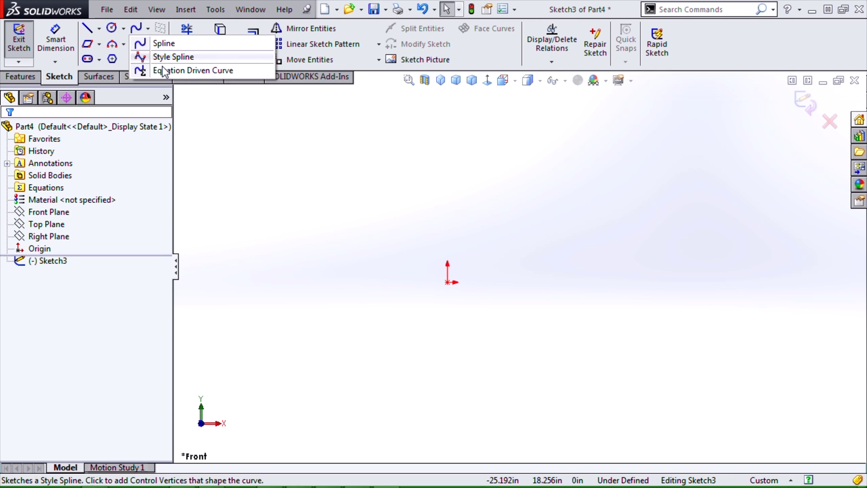
pyautogui.click(163, 69)
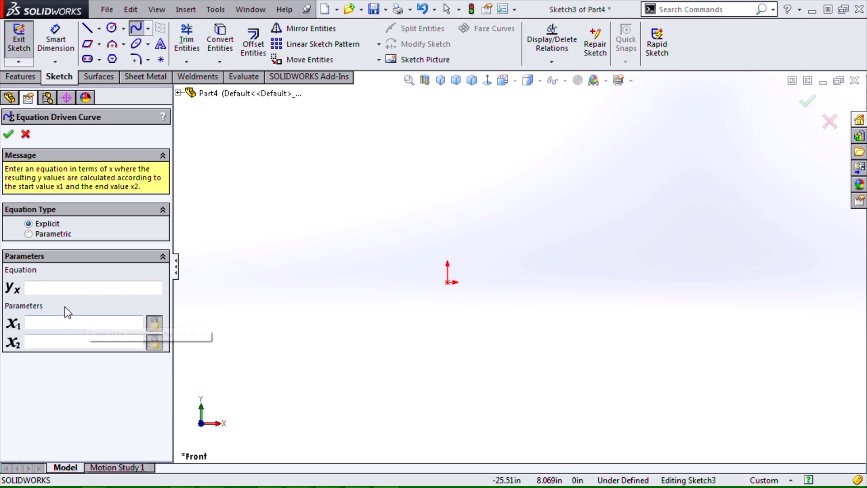
pyautogui.click(59, 288)
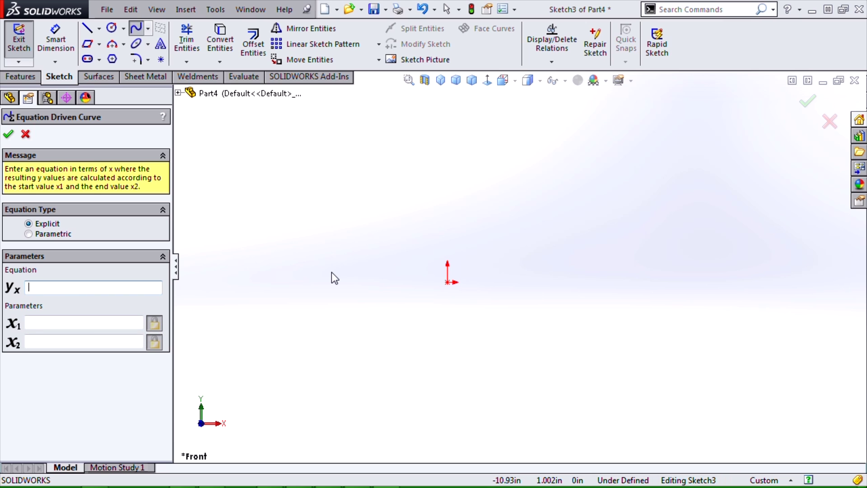
# Step: Enter the explicit curve y = 4*sin(x) with x1 = 0 and x2 = 10
pyautogui.write('4*sin(x)')
pyautogui.click(84, 322)
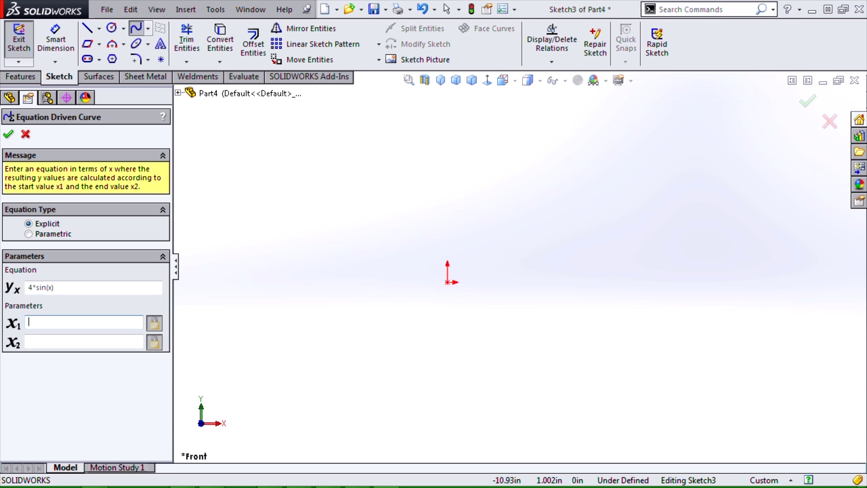
pyautogui.write('0')
pyautogui.click(84, 341)
pyautogui.write('10')
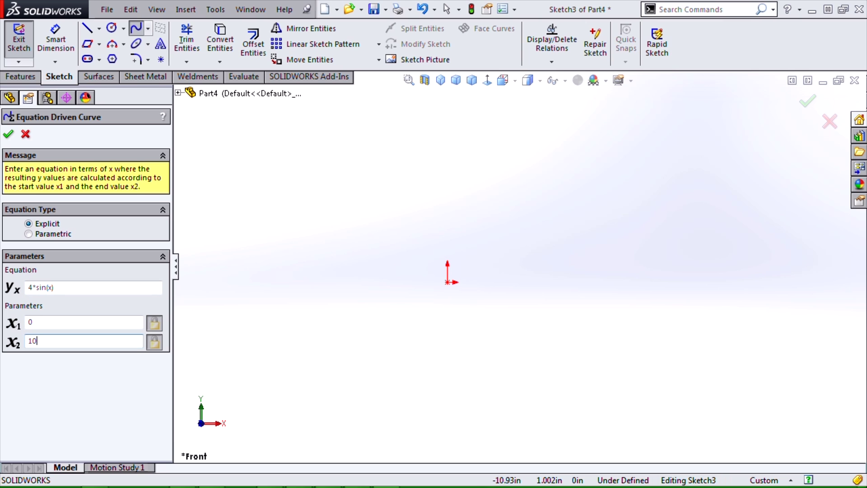
pyautogui.scroll(-3, 510, 298)
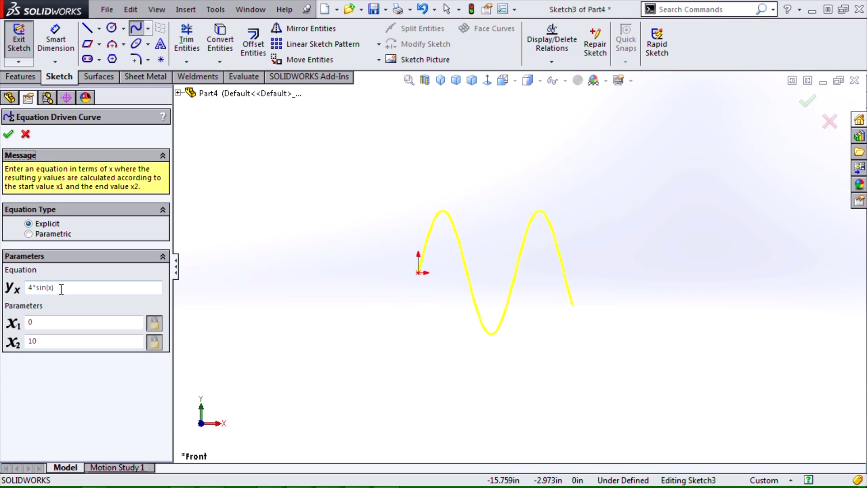
# Step: Change the equation to 1.5*x*sin(x) and accept the curve into the sketch
pyautogui.click(32, 287)
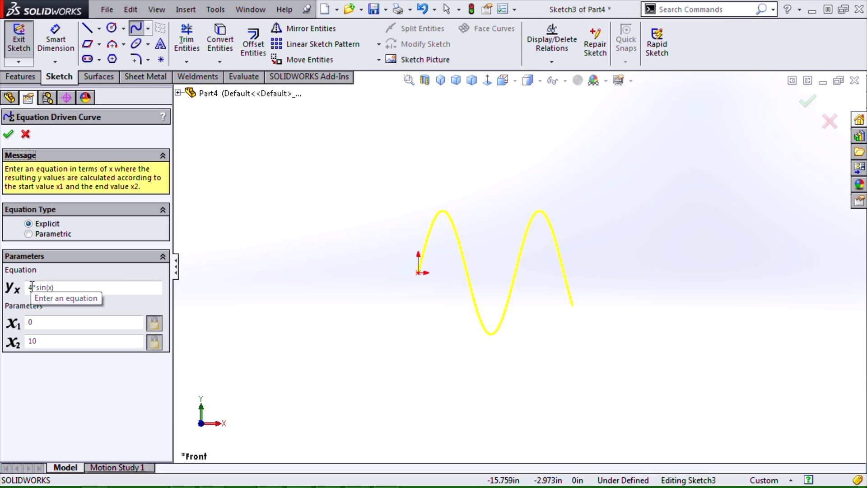
pyautogui.moveTo(32, 287); pyautogui.dragTo(27, 292)
pyautogui.write('1.5')
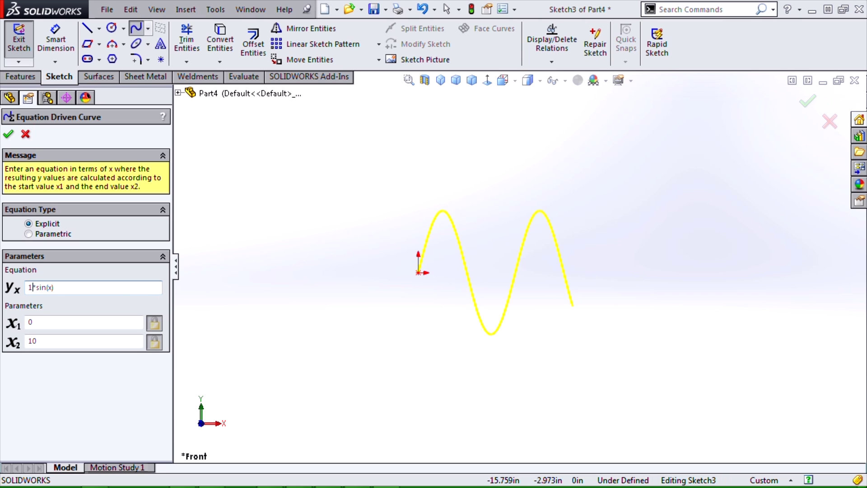
pyautogui.write('*x')
pyautogui.press('Tab')
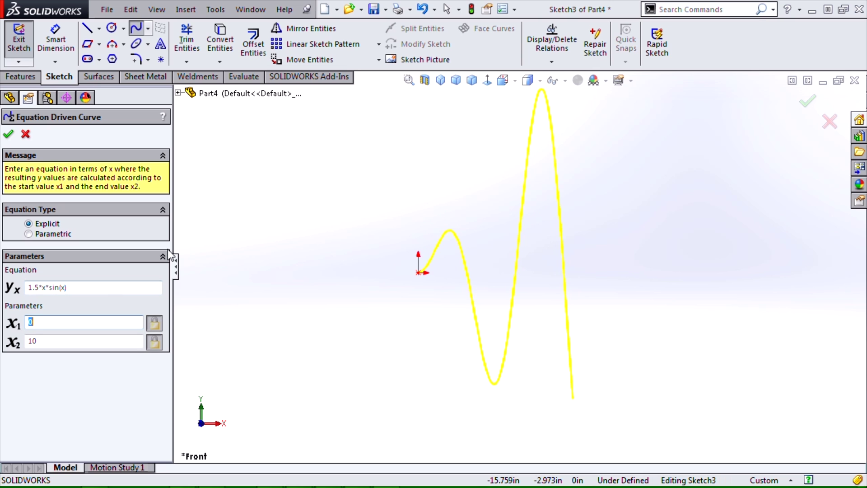
pyautogui.scroll(2, 465, 294)
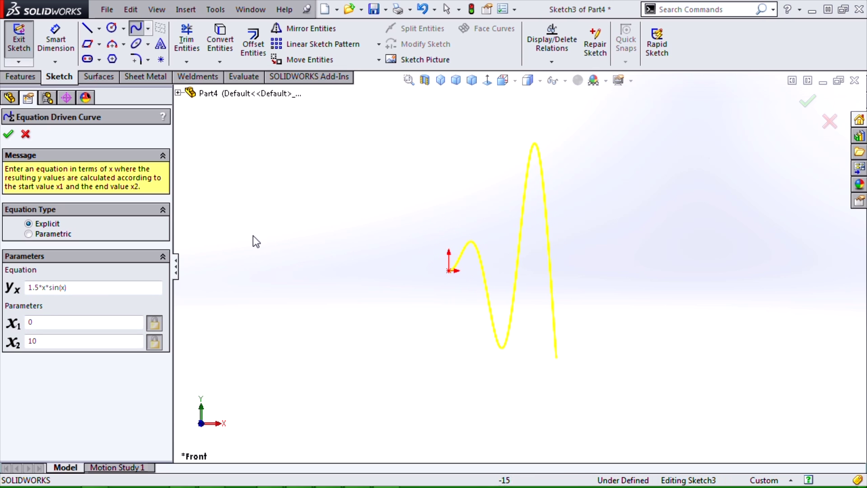
pyautogui.click(8, 134)
# Step: Deselect the first curve and begin another Equation Driven Curve set to Parametric
pyautogui.click(319, 245)
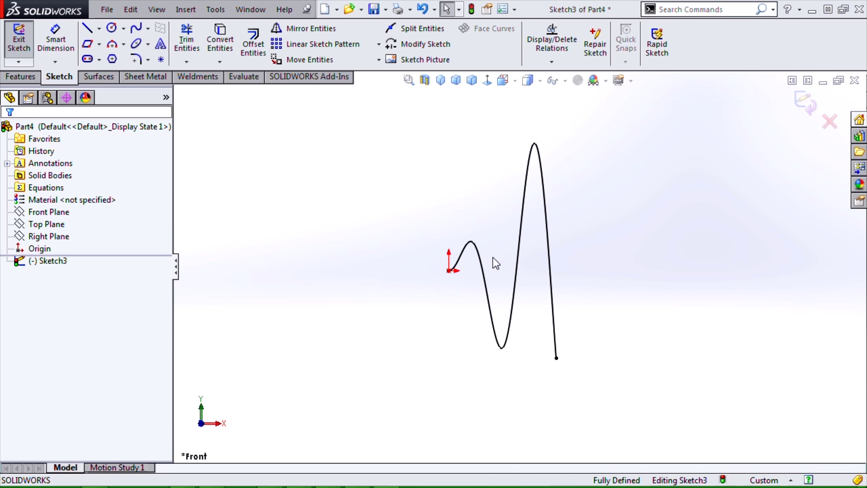
pyautogui.click(472, 173)
pyautogui.click(148, 28)
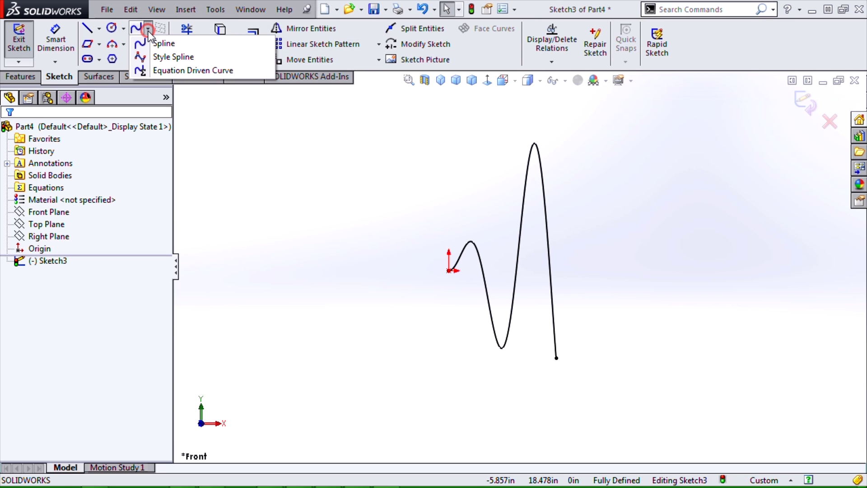
pyautogui.click(148, 68)
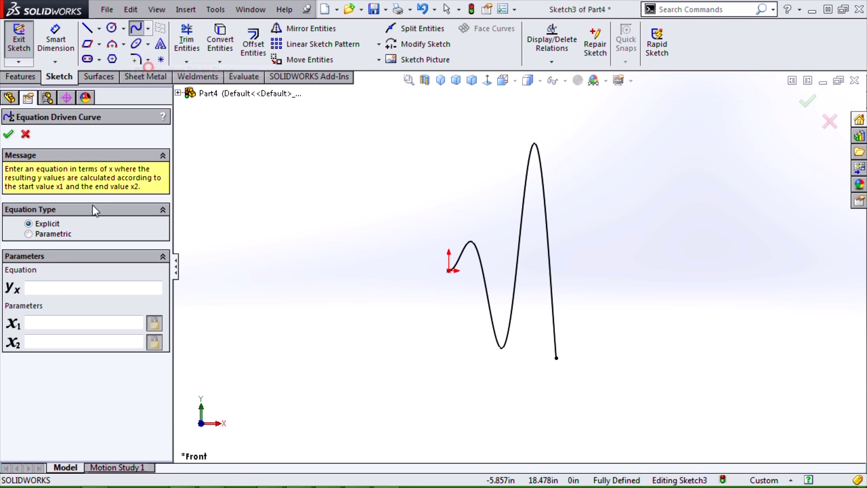
pyautogui.click(28, 234)
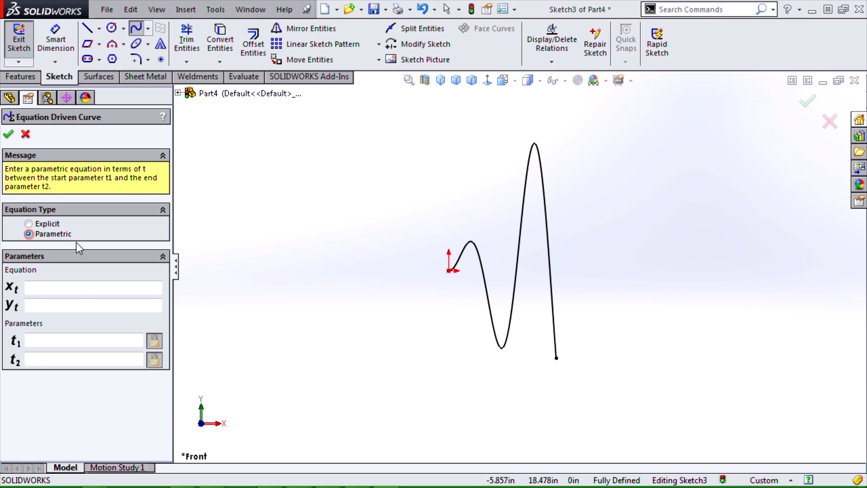
# Step: Enter xt = t and yt = sin(t) with t1 = 0 and t2 = 10 to preview the curve
pyautogui.click(57, 289)
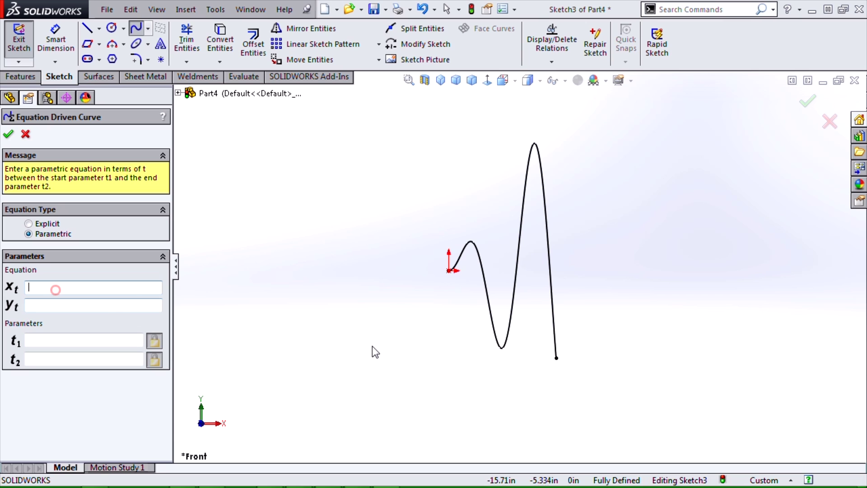
pyautogui.write('t')
pyautogui.press('Tab')
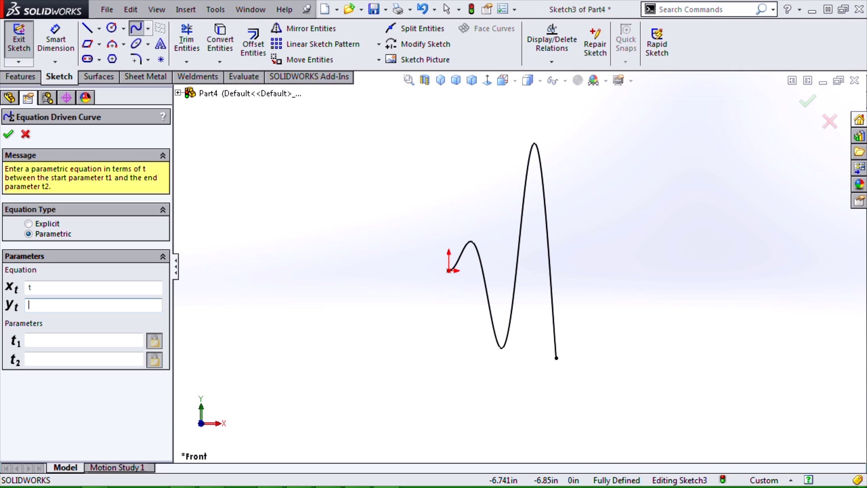
pyautogui.write('sin(t)')
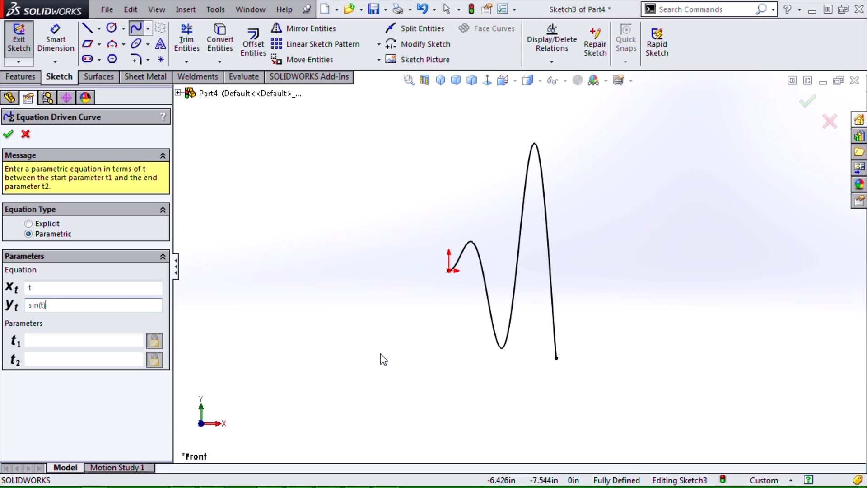
pyautogui.click(119, 345)
pyautogui.write('0')
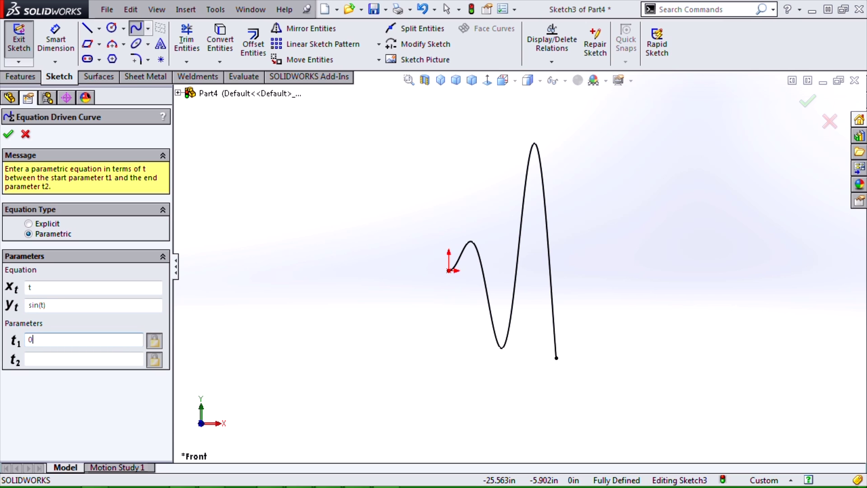
pyautogui.press('Tab')
pyautogui.write('10')
pyautogui.press('Tab')
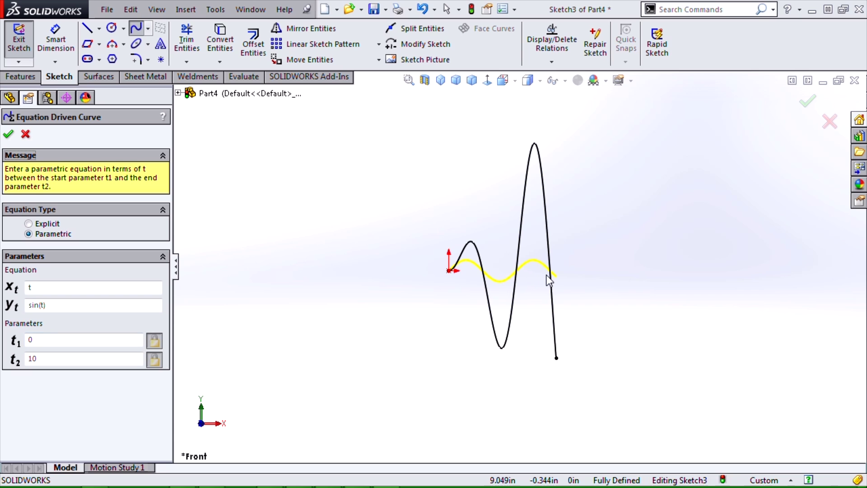
pyautogui.scroll(-2, 547, 277)
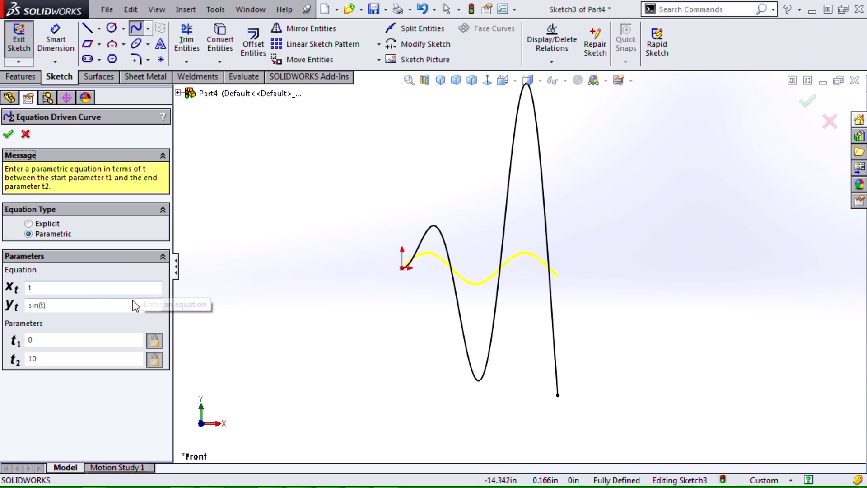
pyautogui.click(50, 280)
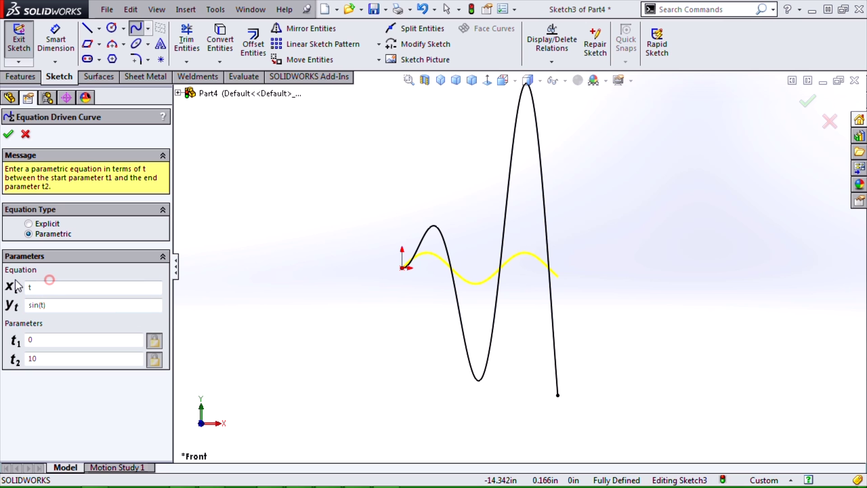
# Step: Try an exponential x(t) = 10*exp(-.5*t) in the parametric curve
pyautogui.click(32, 285)
pyautogui.click(49, 286)
pyautogui.doubleClick(23, 286)
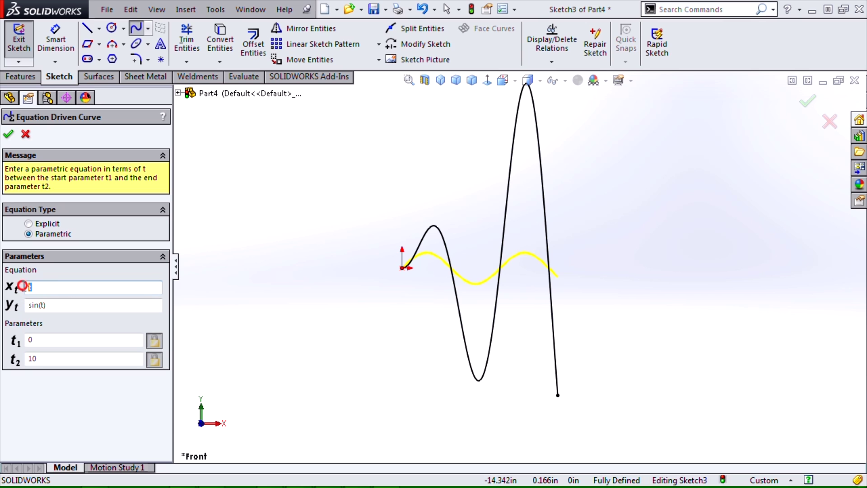
pyautogui.write('10*exp(-.5*t)')
pyautogui.press('Tab')
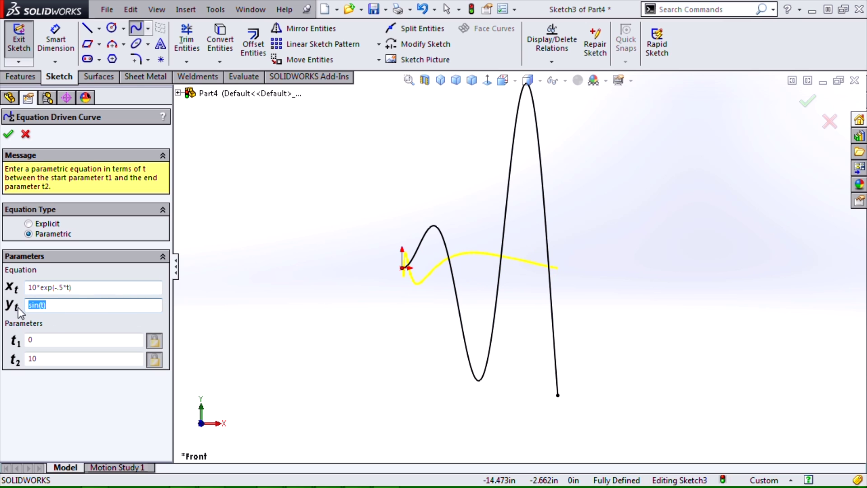
pyautogui.scroll(-1, 473, 273)
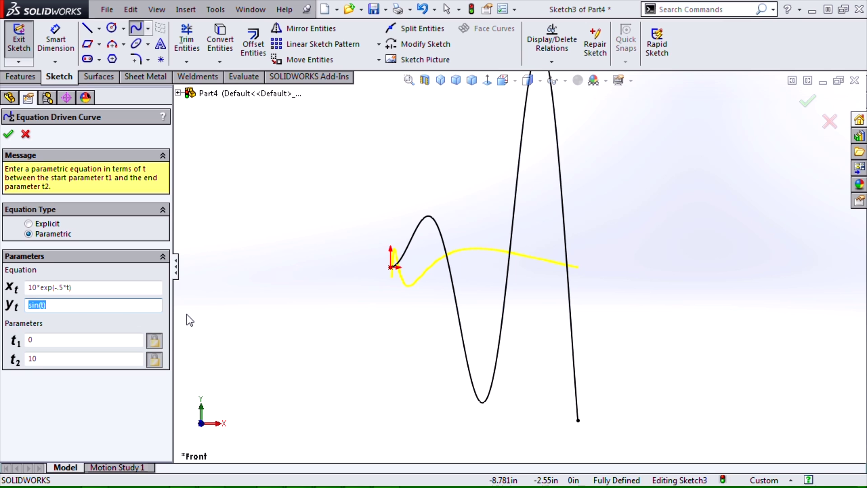
# Step: Change the equations to x = 5 + 4*t and y = 2*t + sin(t)
pyautogui.click(88, 287)
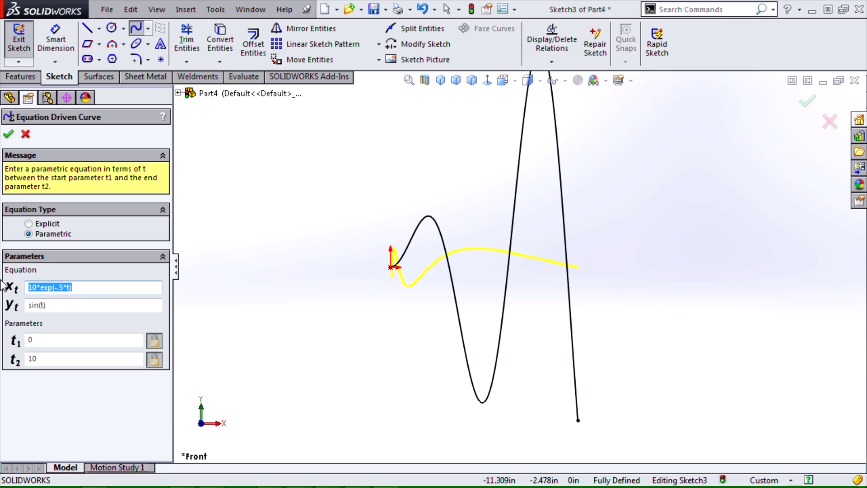
pyautogui.write('5 + 4*t')
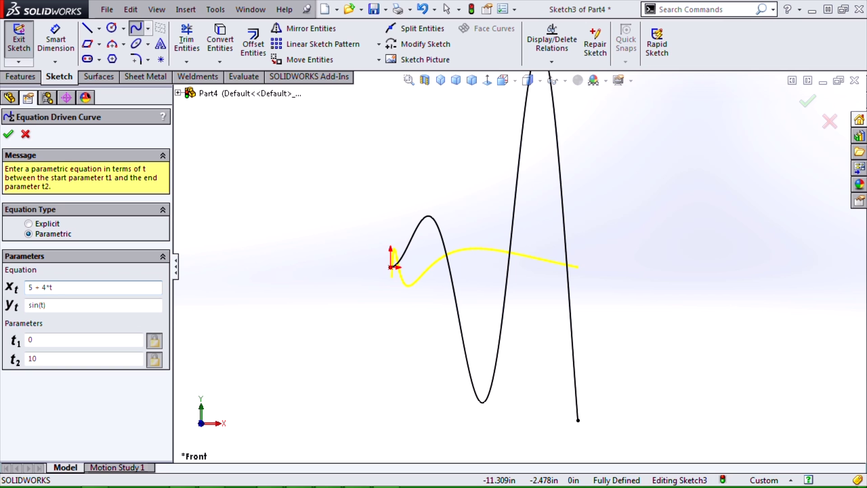
pyautogui.press('Tab')
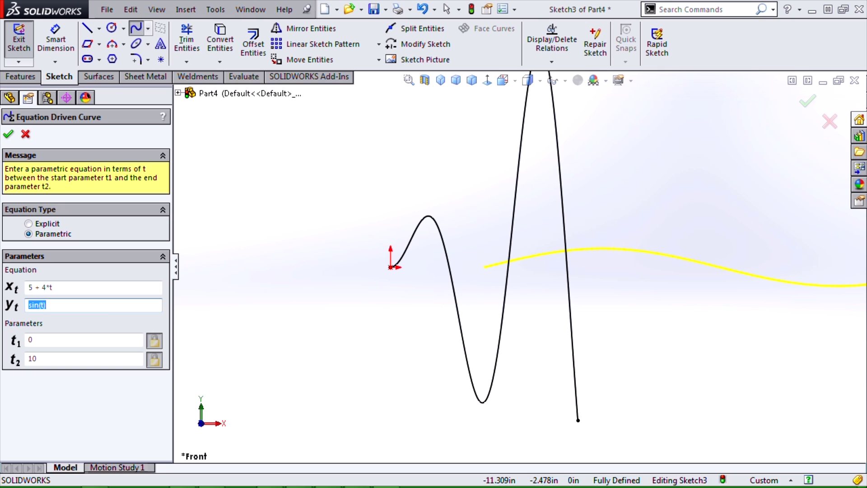
pyautogui.write('2*t +')
pyautogui.press('Tab')
pyautogui.scroll(5, 516, 271)
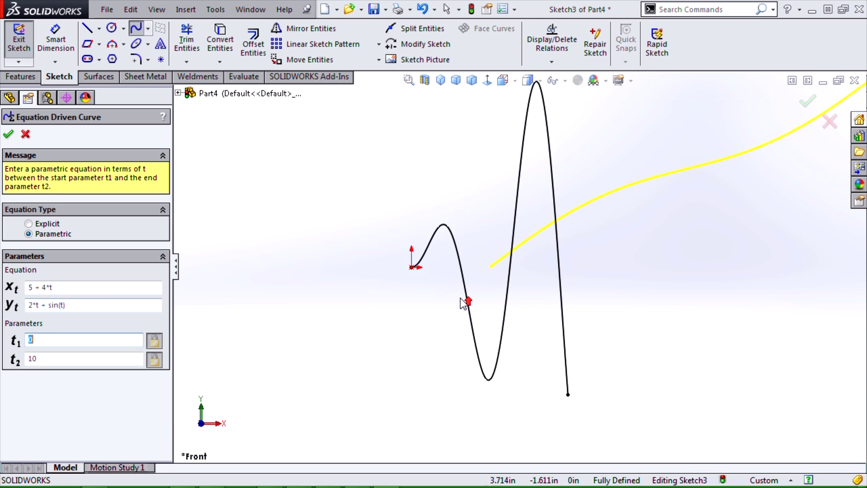
pyautogui.scroll(-2, 613, 249)
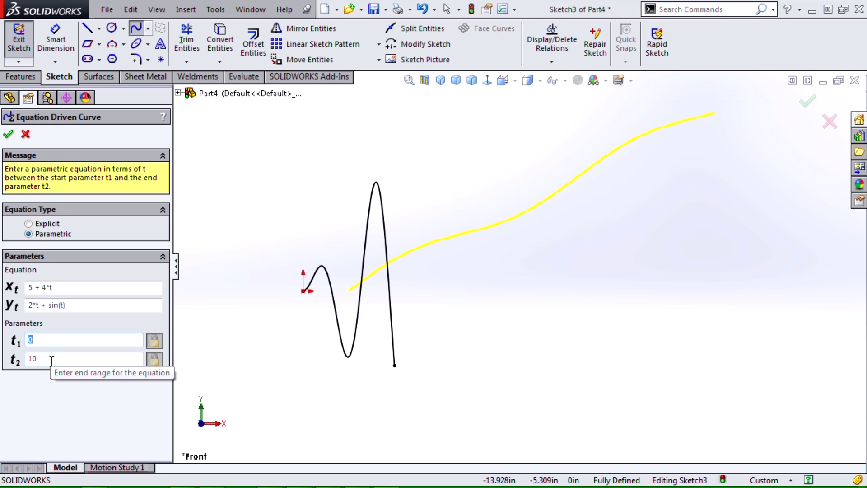
# Step: Accept the parametric curve and orbit the view slightly around both curves
pyautogui.click(8, 134)
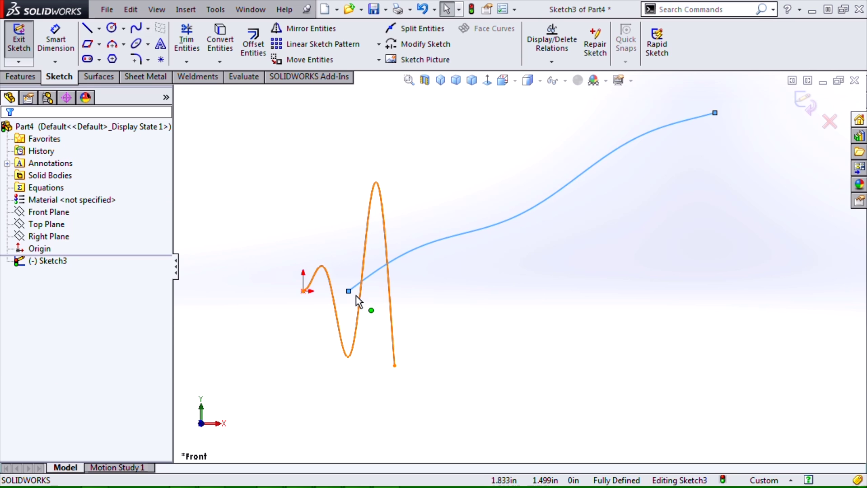
pyautogui.scroll(3, 533, 294)
pyautogui.moveTo(580, 276)
pyautogui.mouseDown(button='middle')
pyautogui.moveTo(569, 291)
pyautogui.moveTo(573, 308)
pyautogui.moveTo(541, 310)
pyautogui.moveTo(501, 286)
pyautogui.moveTo(537, 300)
pyautogui.moveTo(521, 318)
pyautogui.mouseUp(button='middle')
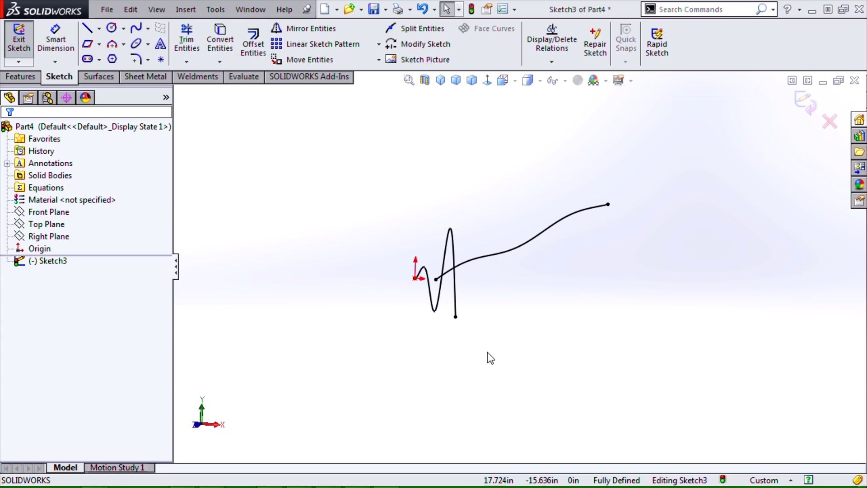
pyautogui.click(287, 225)
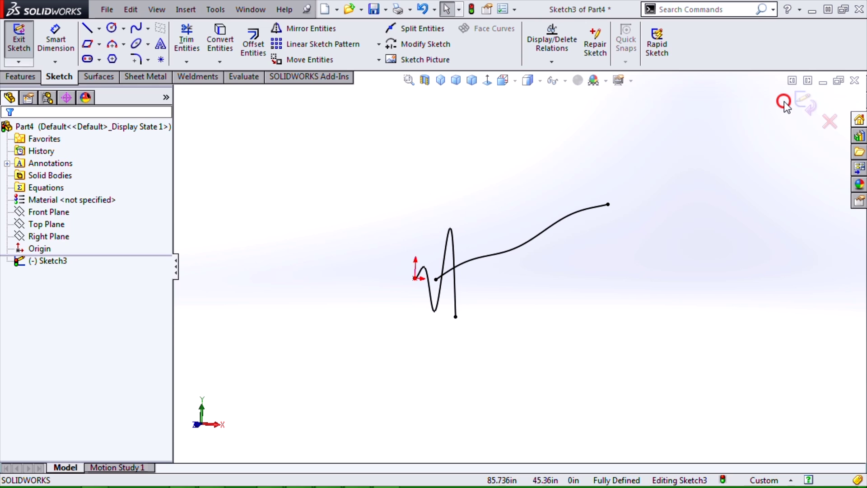
# Step: Exit Sketch3 and start a new 3D sketch
pyautogui.click(803, 103)
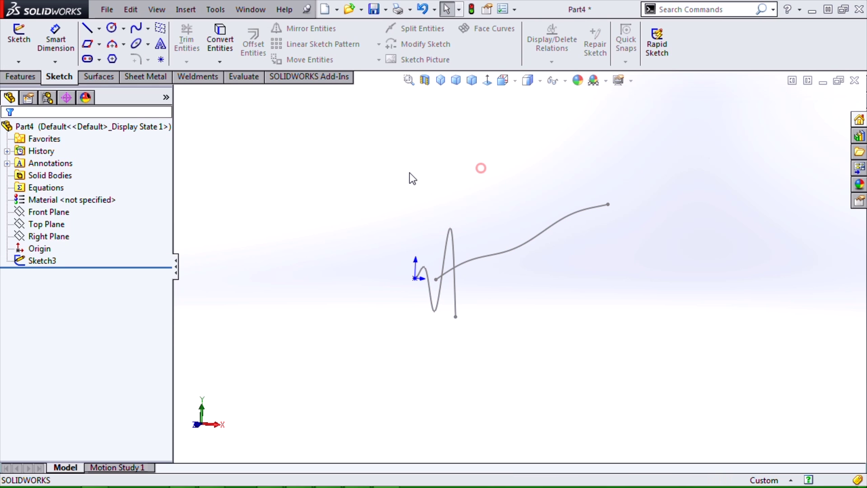
pyautogui.click(19, 62)
pyautogui.click(28, 84)
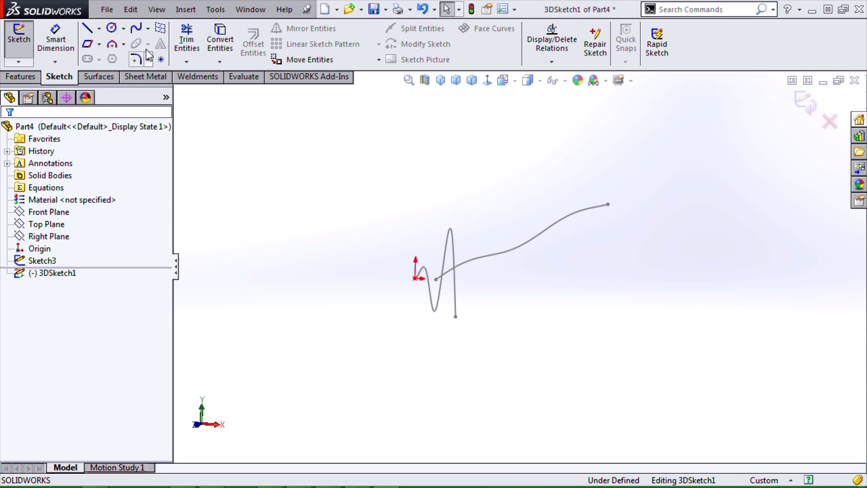
# Step: Begin an equation-driven 3D curve with t1 = 0, t2 = 3 and x(t) = 10*sin(t)
pyautogui.click(148, 28)
pyautogui.click(161, 84)
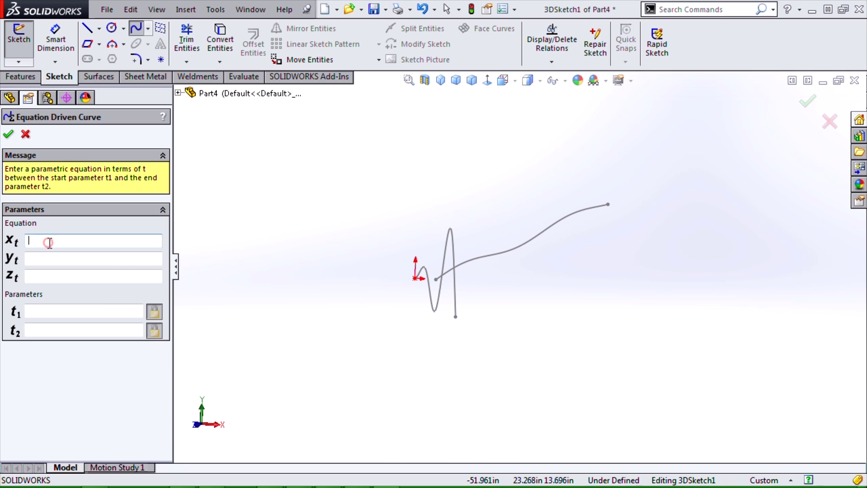
pyautogui.click(100, 312)
pyautogui.click(84, 330)
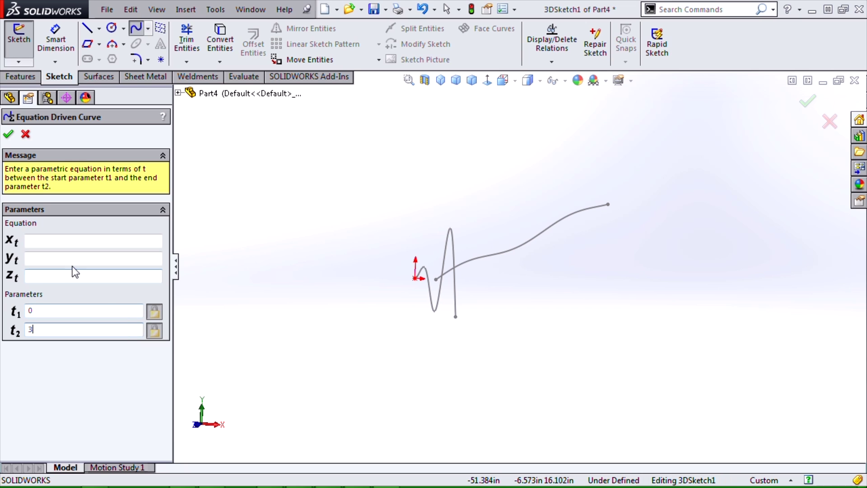
pyautogui.click(66, 240)
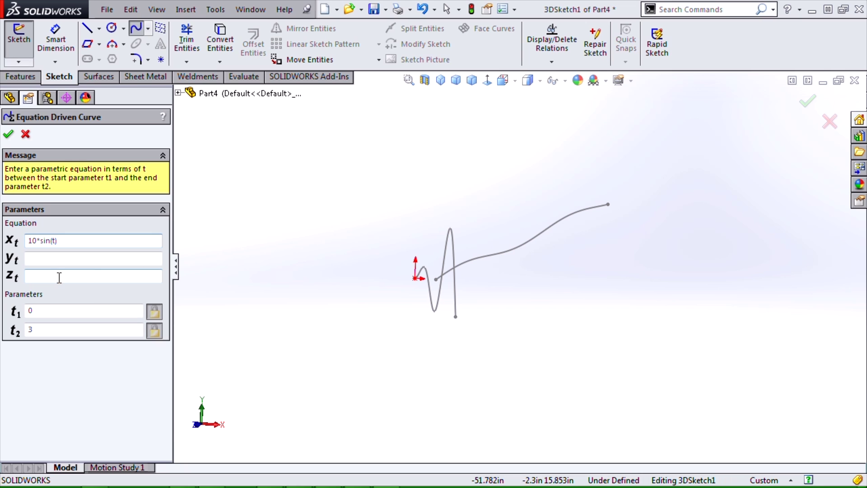
# Step: Set y(t) = 1 and z(t) = 10*cos(t), orbiting to view the 3D preview
pyautogui.click(52, 257)
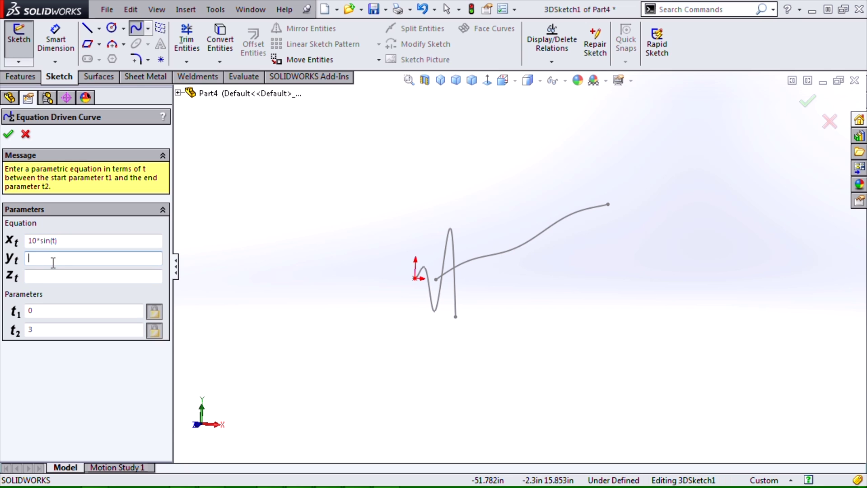
pyautogui.write('1')
pyautogui.click(59, 280)
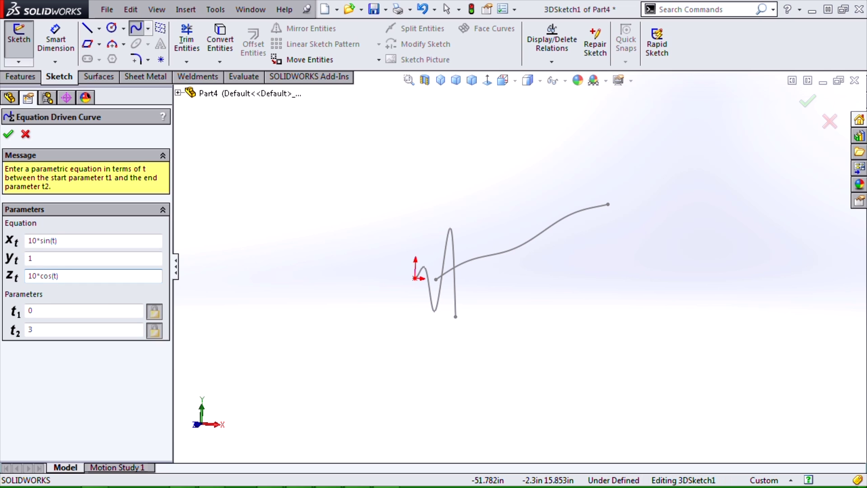
pyautogui.press('Tab')
pyautogui.moveTo(346, 254); pyautogui.dragTo(337, 331, button='middle')
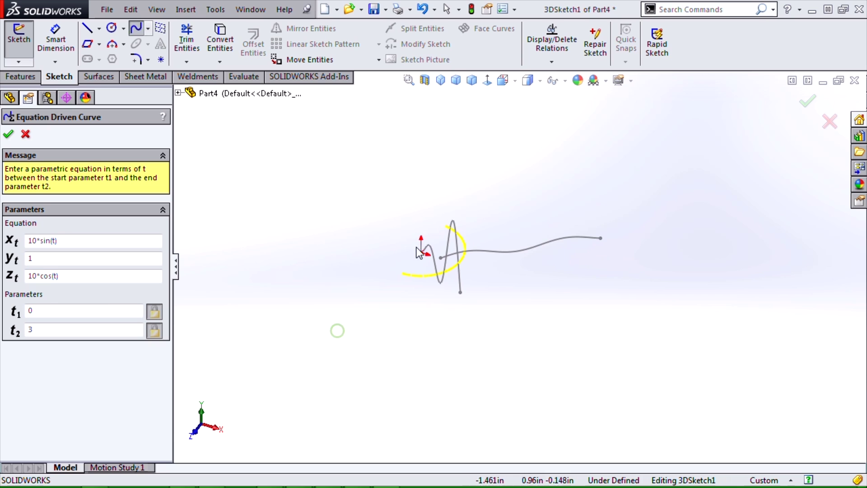
pyautogui.moveTo(416, 250); pyautogui.dragTo(418, 290, button='middle')
pyautogui.scroll(-4, 443, 252)
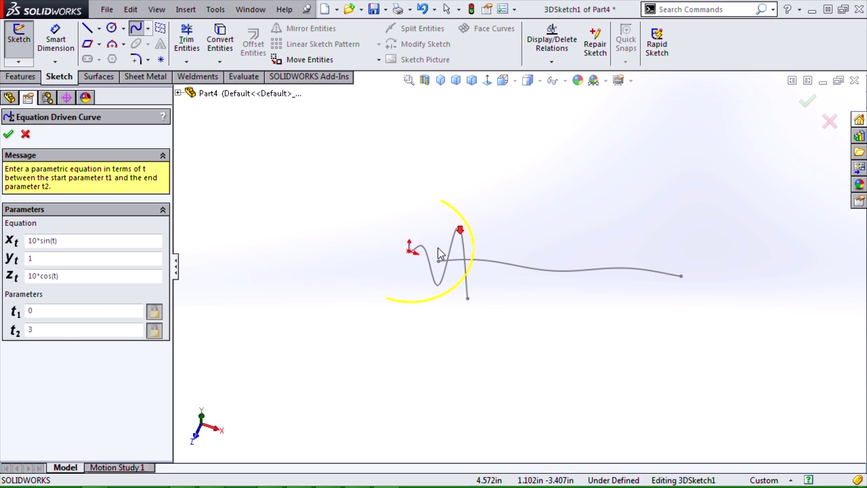
# Step: Change t2 to pi to make the preview a semicircle and inspect the arc
pyautogui.doubleClick(62, 330)
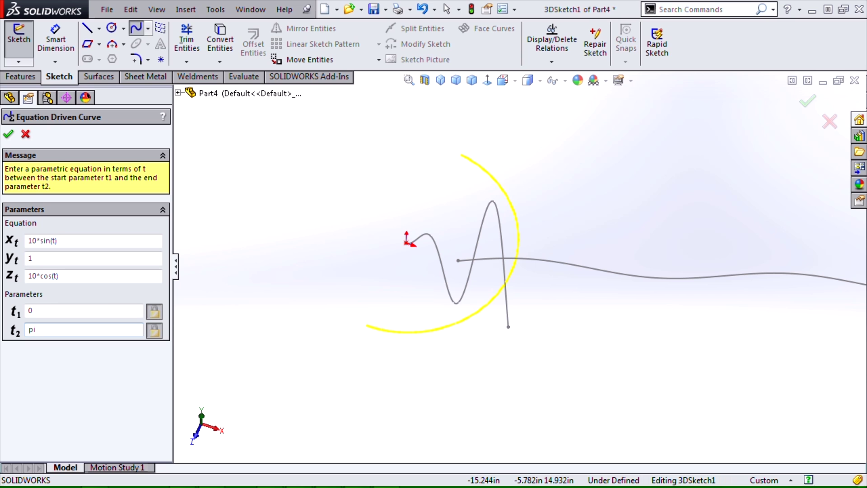
pyautogui.moveTo(325, 306); pyautogui.dragTo(425, 214, button='middle')
pyautogui.click(38, 257)
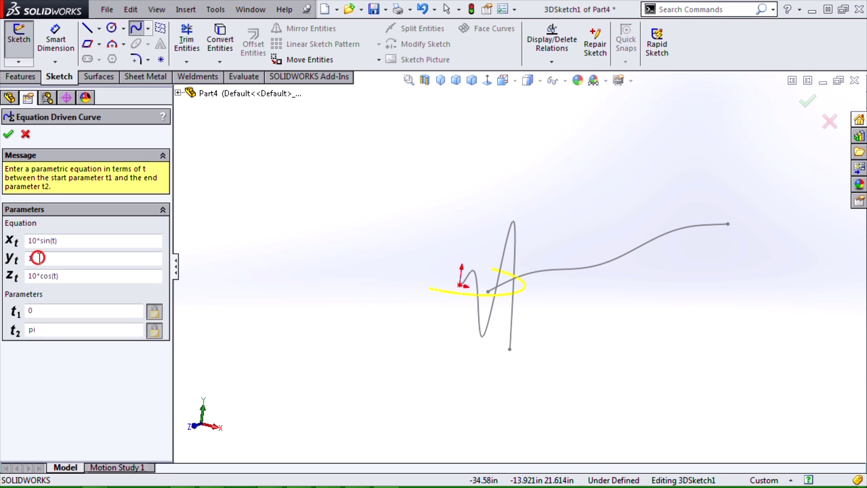
pyautogui.moveTo(497, 350); pyautogui.dragTo(524, 350, button='middle')
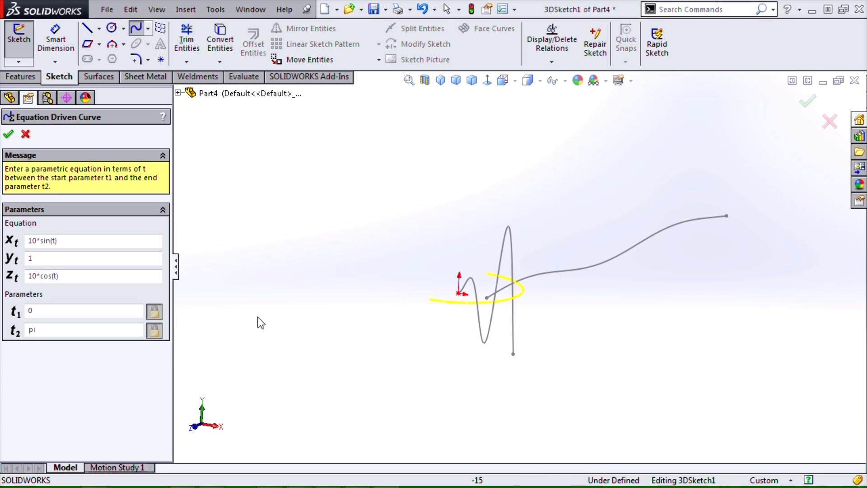
pyautogui.doubleClick(49, 259)
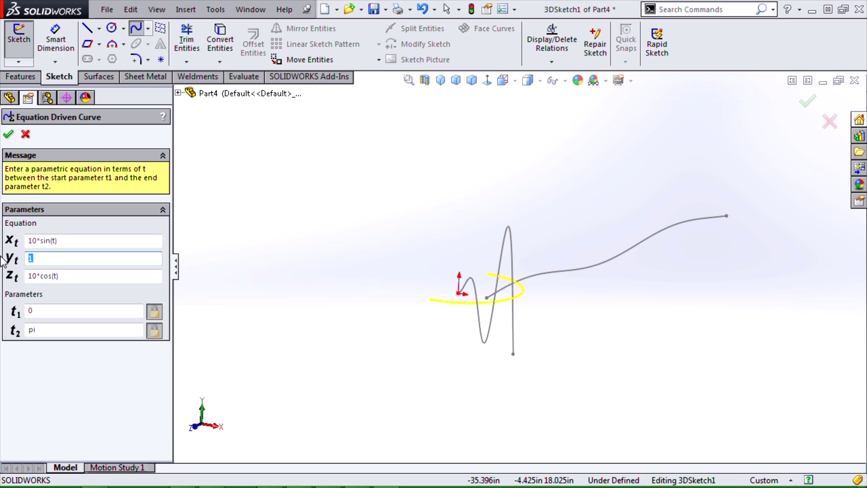
# Step: Change y(t) to 3*t and t2 to 12 to preview a helix
pyautogui.write('3*t')
pyautogui.press('Tab')
pyautogui.moveTo(360, 297)
pyautogui.mouseDown(button='middle')
pyautogui.moveTo(413, 263)
pyautogui.moveTo(387, 253)
pyautogui.moveTo(368, 271)
pyautogui.mouseUp(button='middle')
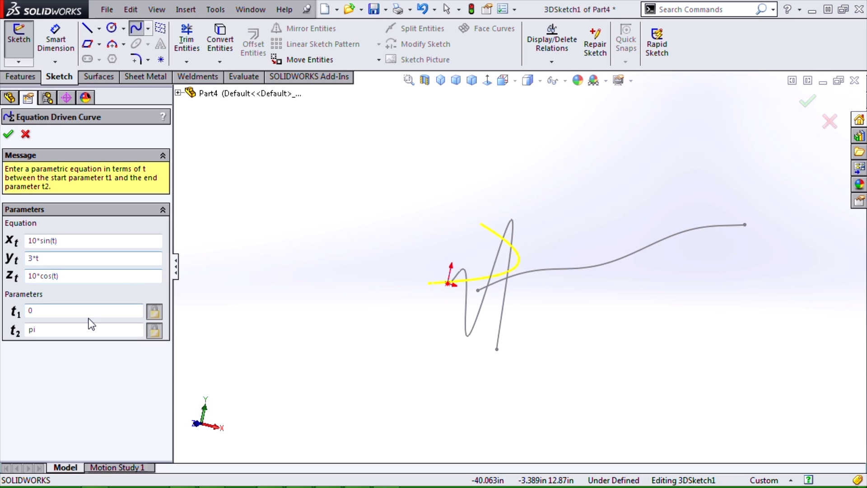
pyautogui.click(51, 331)
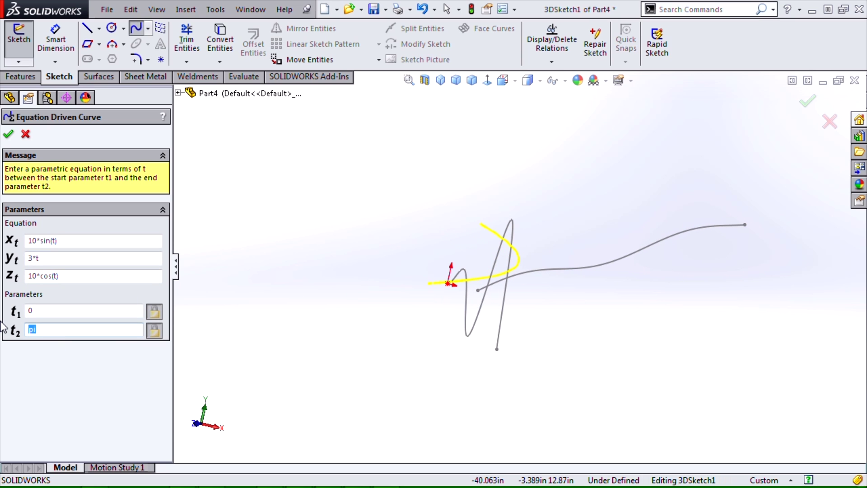
pyautogui.write('12')
pyautogui.press('Tab')
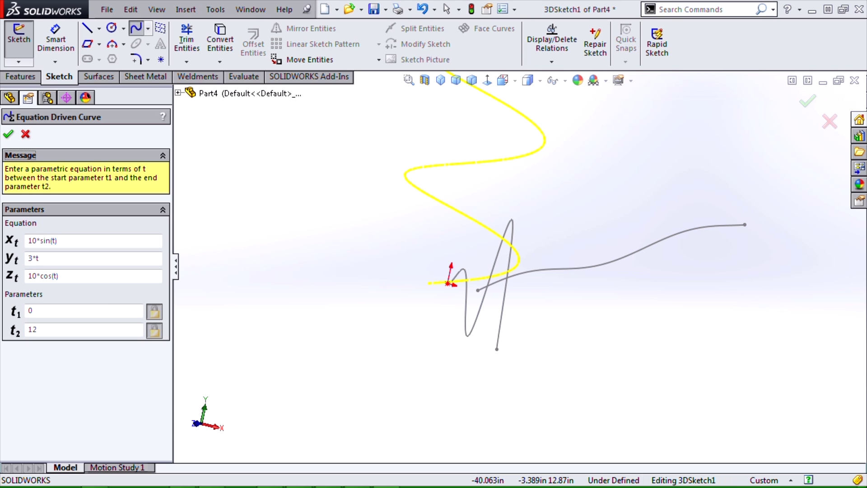
pyautogui.moveTo(451, 271)
pyautogui.mouseDown(button='middle')
pyautogui.moveTo(428, 218)
pyautogui.moveTo(381, 180)
pyautogui.moveTo(472, 205)
pyautogui.moveTo(484, 264)
pyautogui.mouseUp(button='middle')
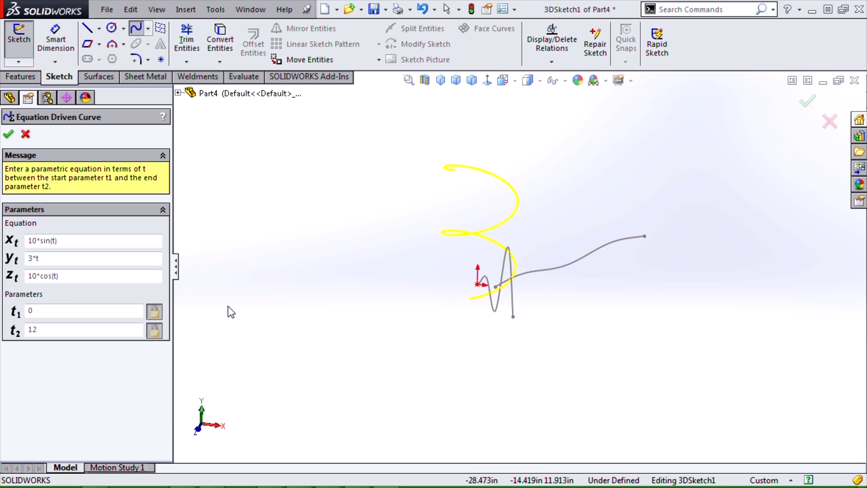
# Step: Set t2 back to pi and y(t) to 2*cos(3*t), orbiting to check the wavy preview
pyautogui.moveTo(58, 257); pyautogui.dragTo(4, 255)
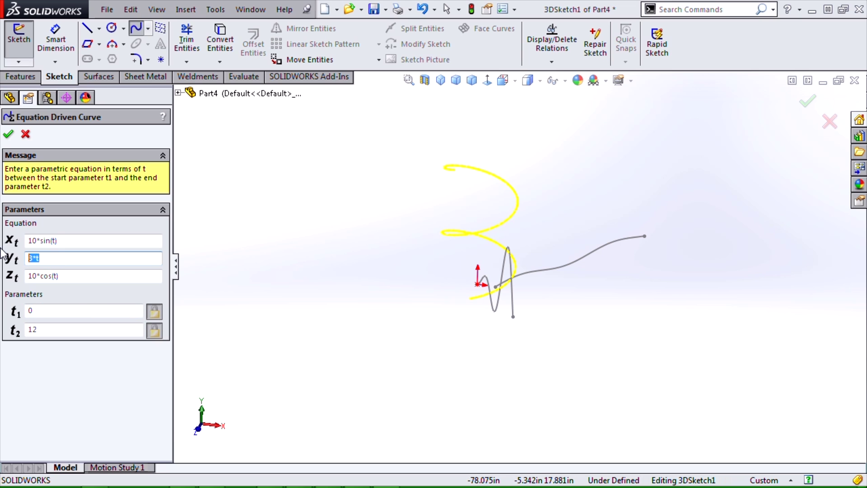
pyautogui.doubleClick(60, 329)
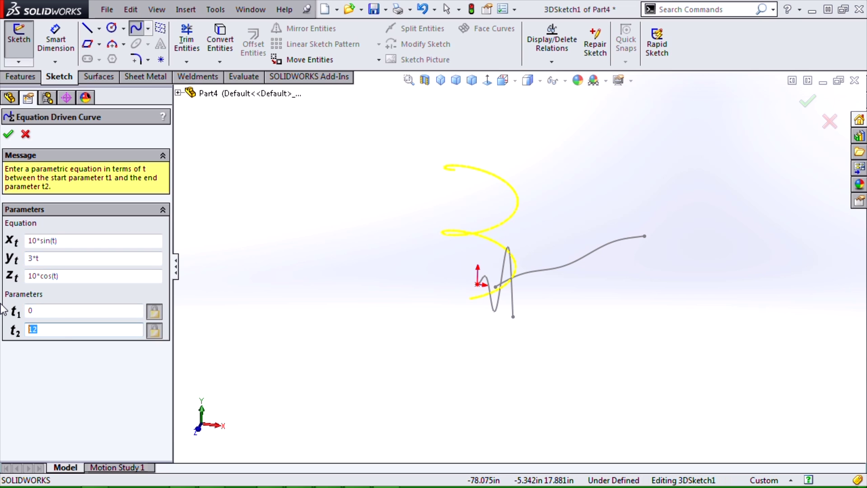
pyautogui.write('pi')
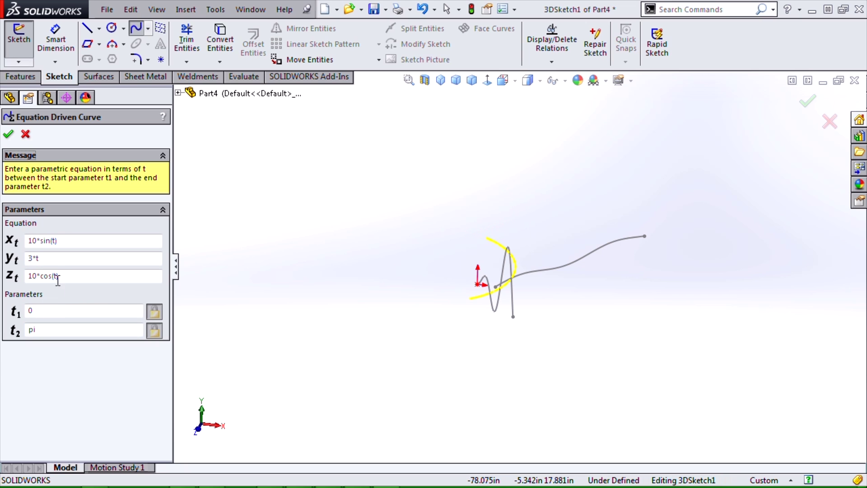
pyautogui.moveTo(55, 256); pyautogui.dragTo(4, 260)
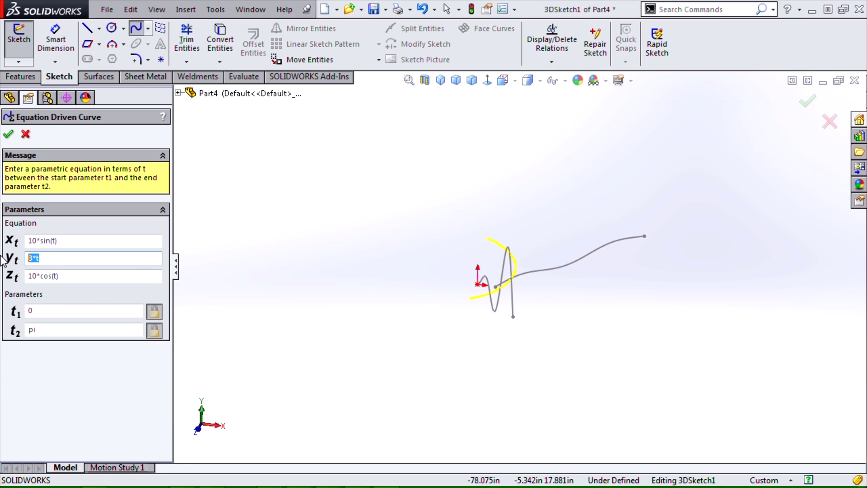
pyautogui.write('2*cos(')
pyautogui.press('Tab')
pyautogui.moveTo(449, 291); pyautogui.dragTo(506, 311, button='middle')
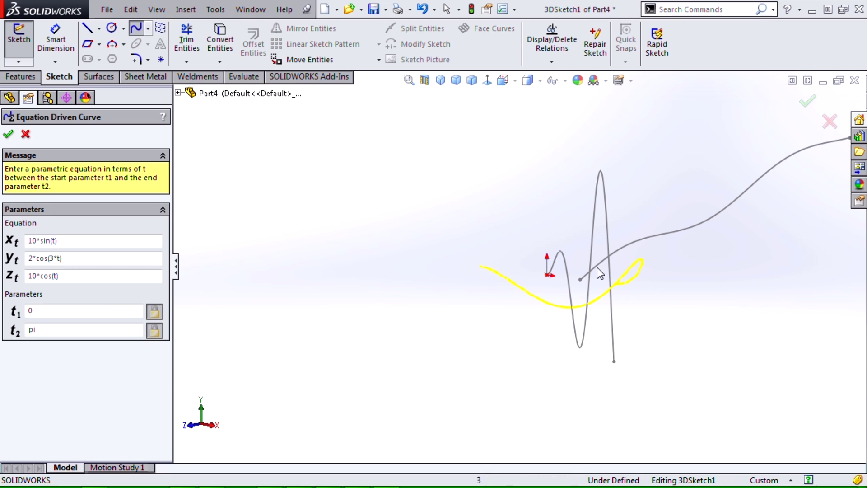
pyautogui.moveTo(582, 306); pyautogui.dragTo(610, 313, button='middle')
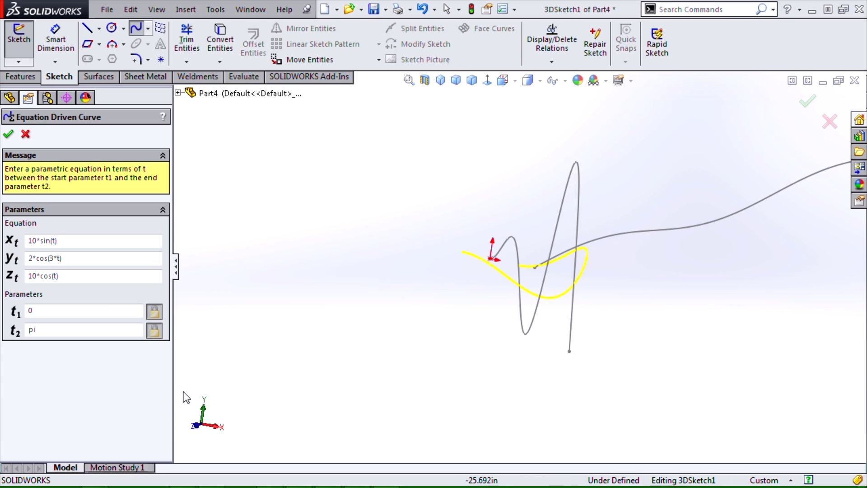
# Step: Edit y(t) to 2*cos(5*t) for a wavier arc and inspect it
pyautogui.click(51, 260)
pyautogui.press('BackSpace')
pyautogui.write('5')
pyautogui.press('Tab')
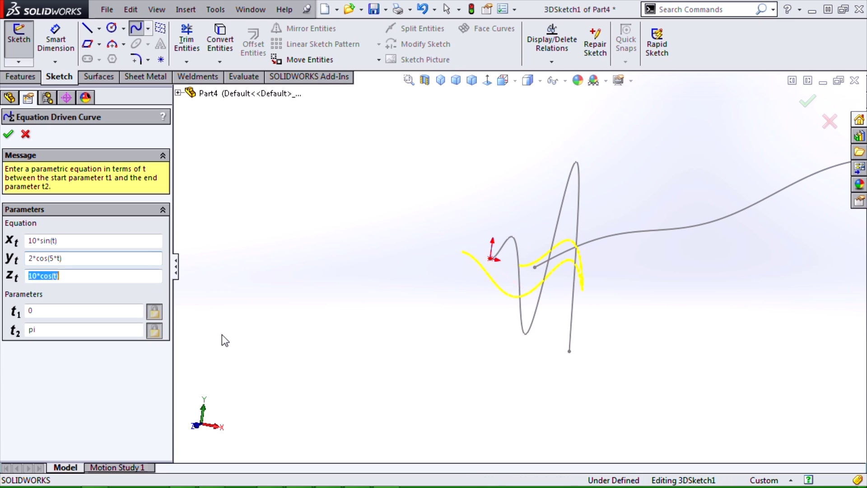
pyautogui.moveTo(386, 310); pyautogui.dragTo(363, 333, button='middle')
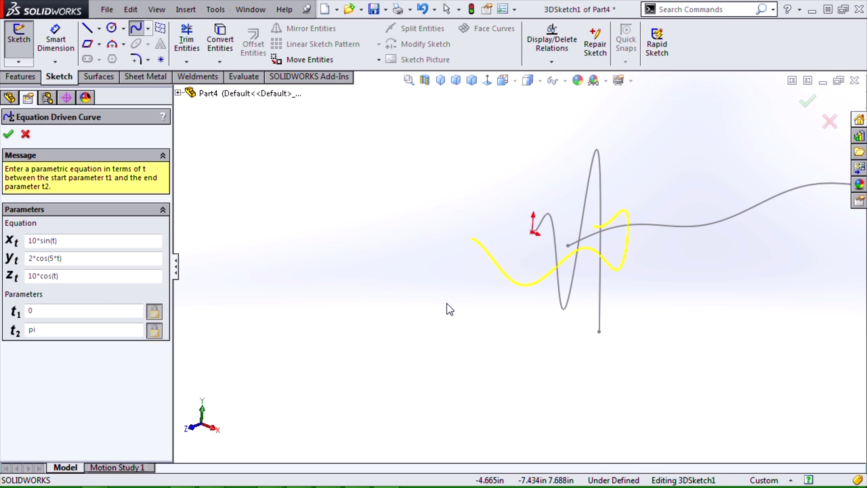